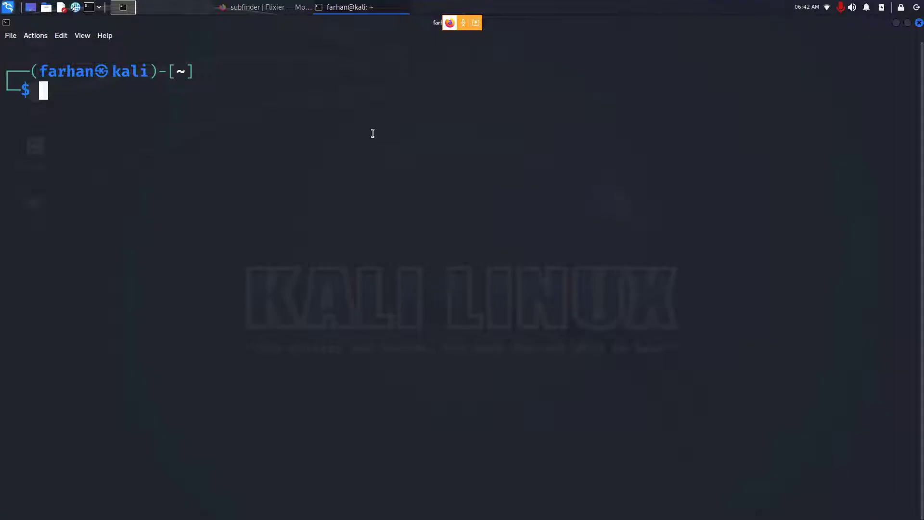
type("sudo su")
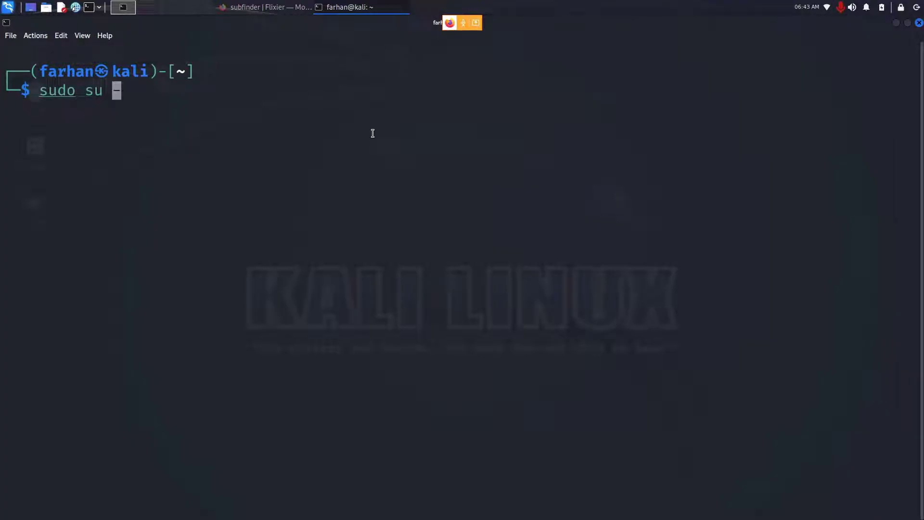
- Become root with sudo su and run apt update, which reports 112 upgradable packages
key("Return")
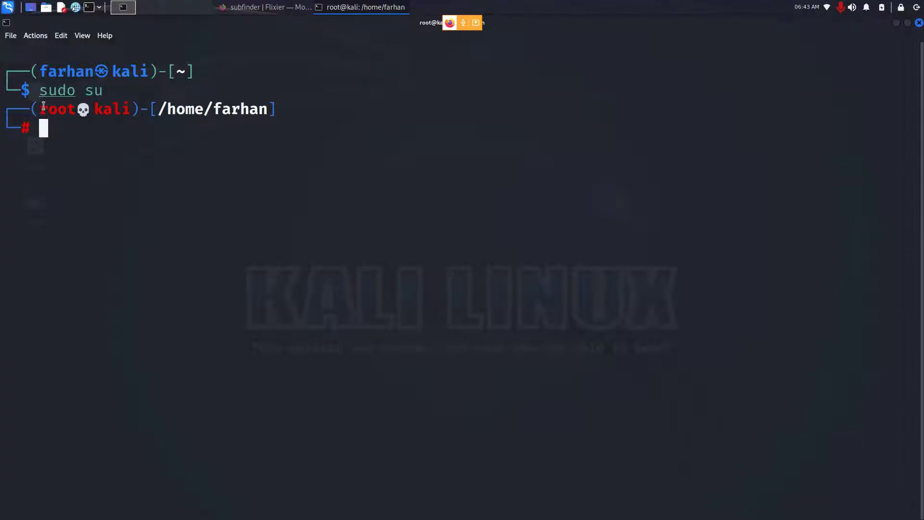
left_click_drag(43, 109, 72, 108)
left_click(220, 190)
type("apt upda")
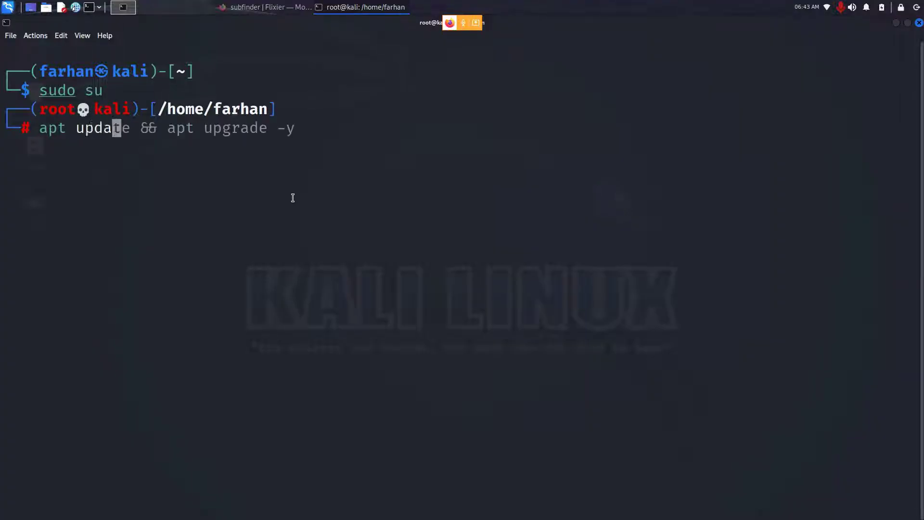
type("te")
key("Return")
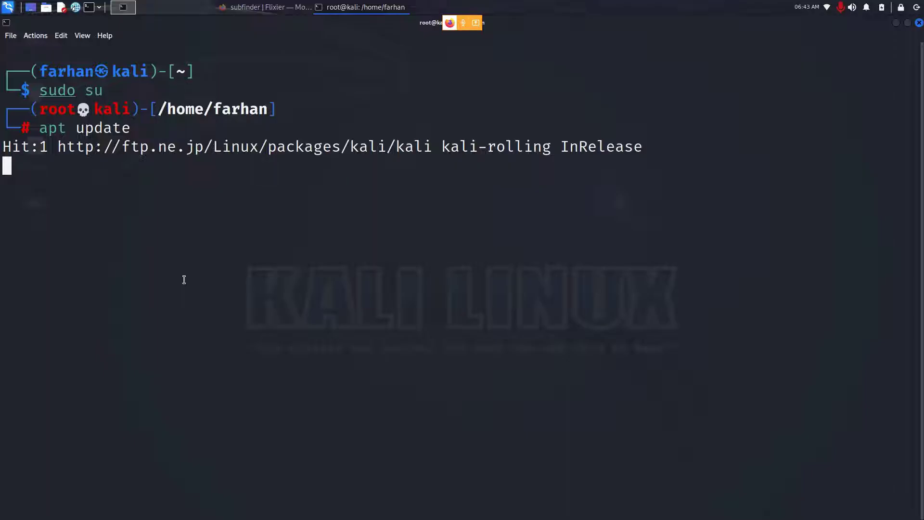
- In a new Firefox tab, search 'download google chrome' and open Chrome's Linux download
left_click(75, 7)
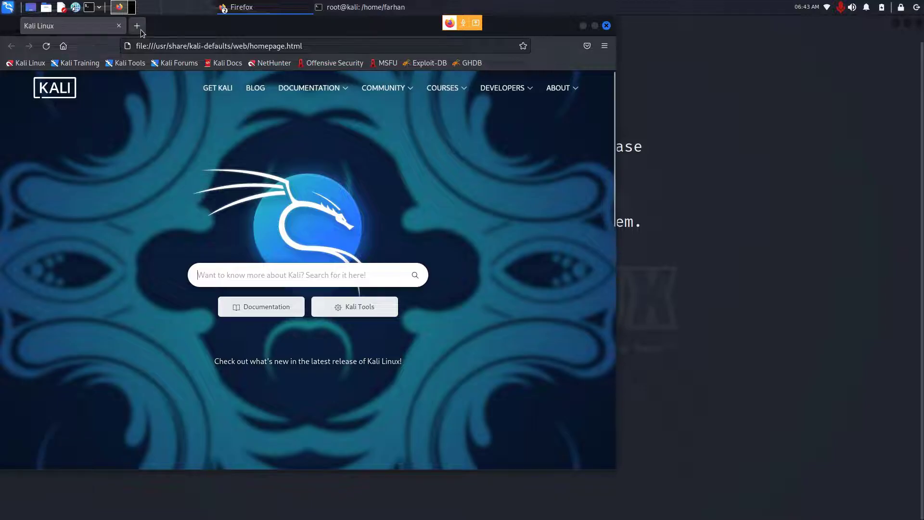
left_click(137, 26)
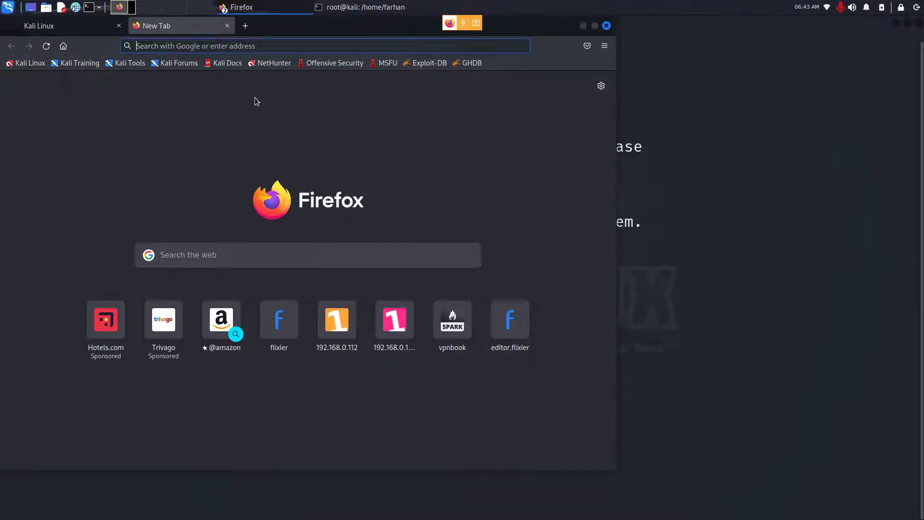
type("download googl")
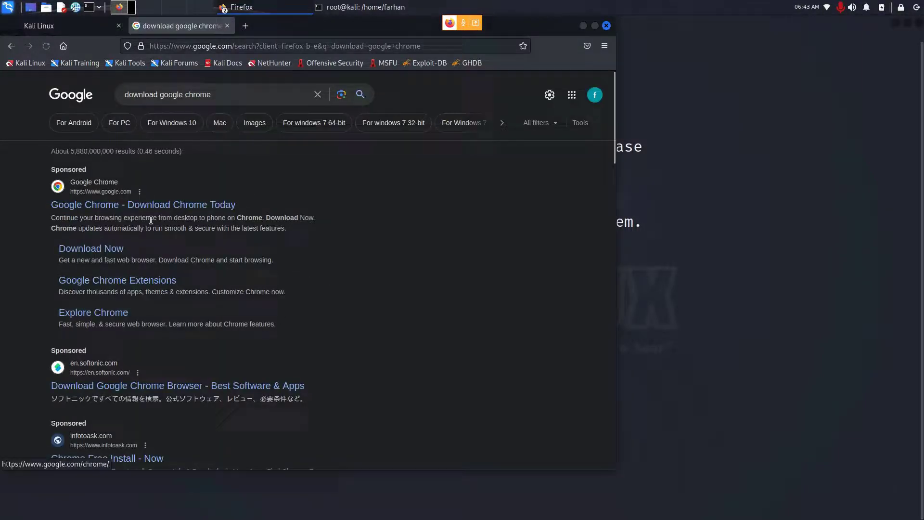
left_click_drag(44, 206, 214, 213)
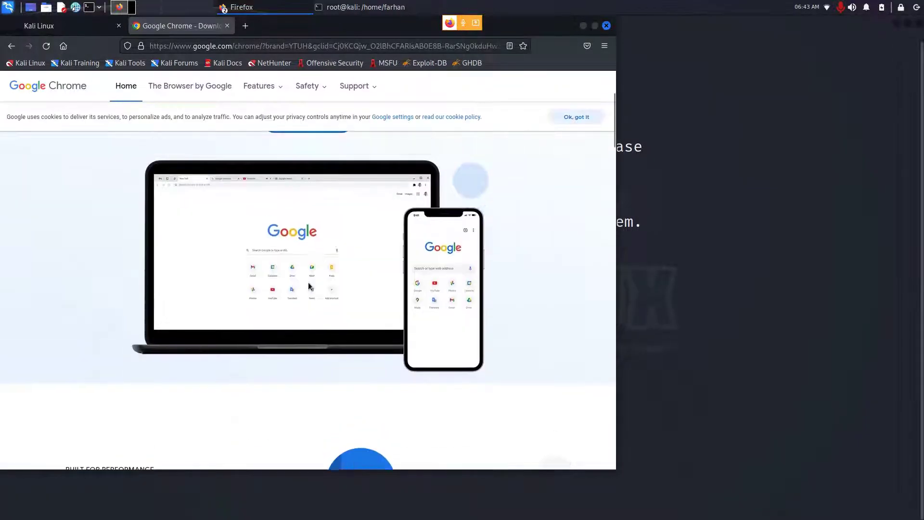
scroll(308, 287, "up", 3)
left_click(312, 261)
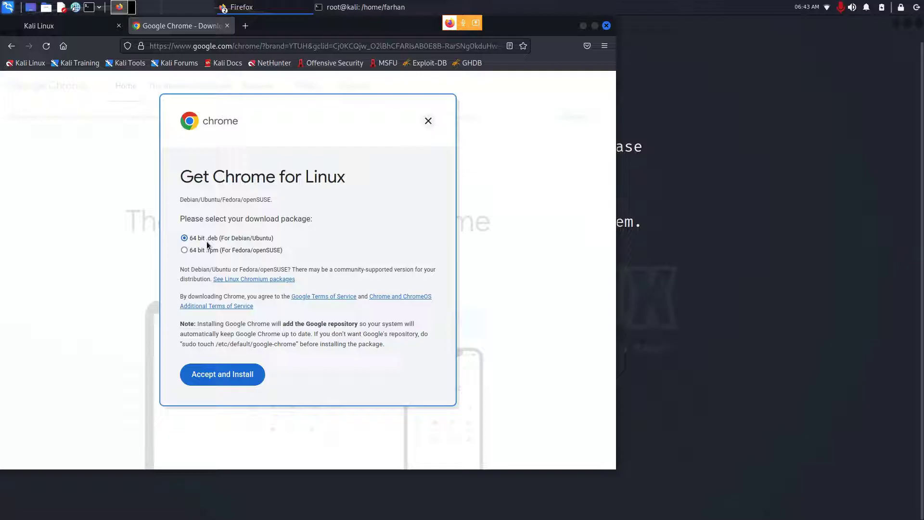
- Accept the terms to download the 64-bit .deb and confirm it (91.4 MB) in Downloads
left_click(232, 375)
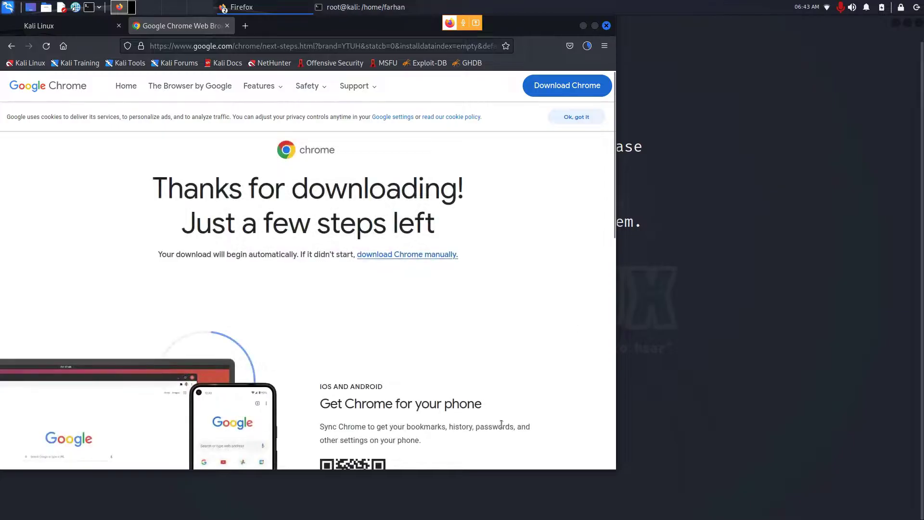
left_click(604, 45)
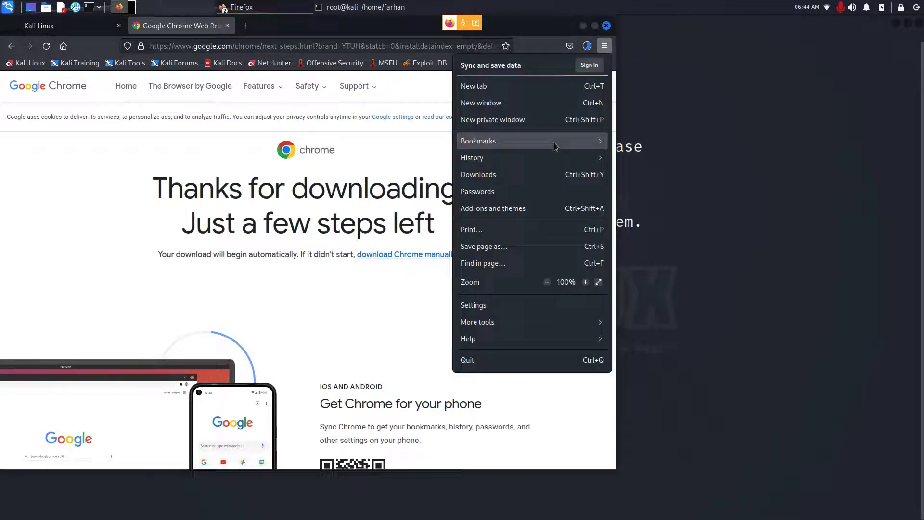
left_click(553, 174)
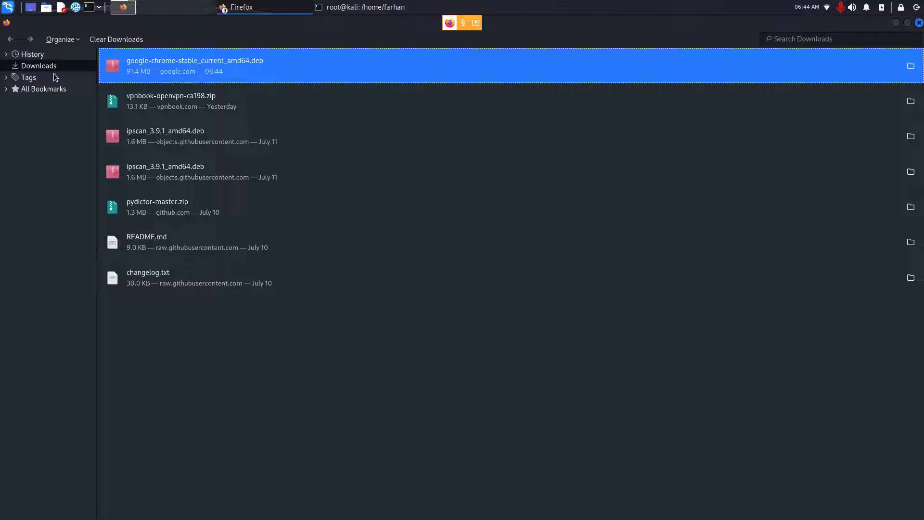
- Change into the Downloads folder and list its files, showing the Chrome .deb
left_click(896, 22)
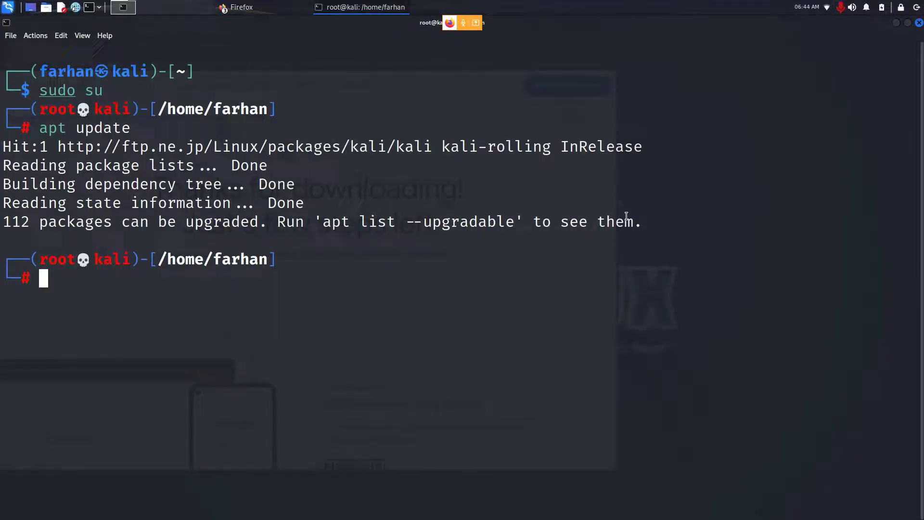
type("cd Dro")
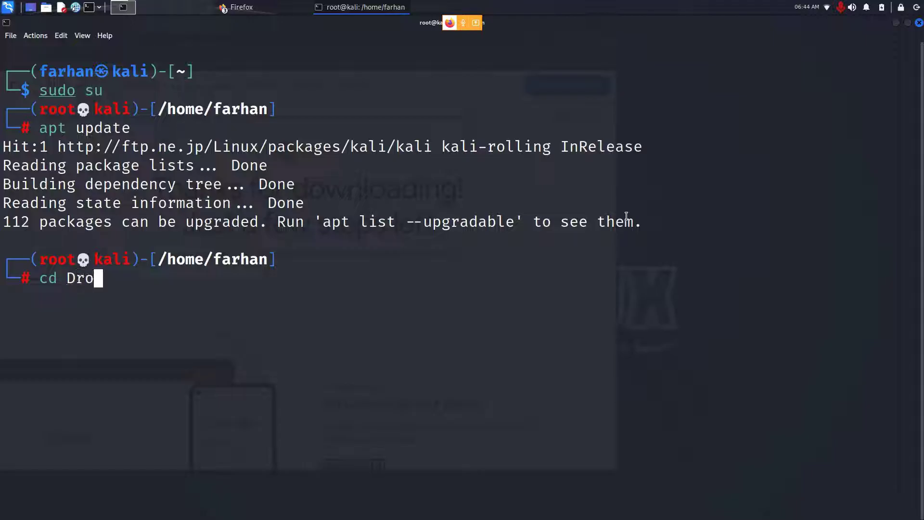
key("BackSpace")
key("BackSpace")
type("o")
key("Tab")
type("w")
key("Tab")
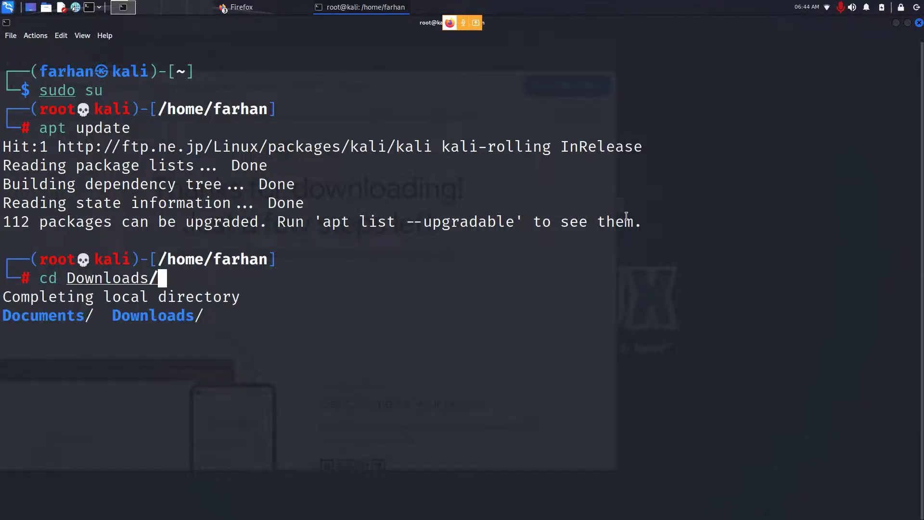
key("Return")
type("ls")
key("Return")
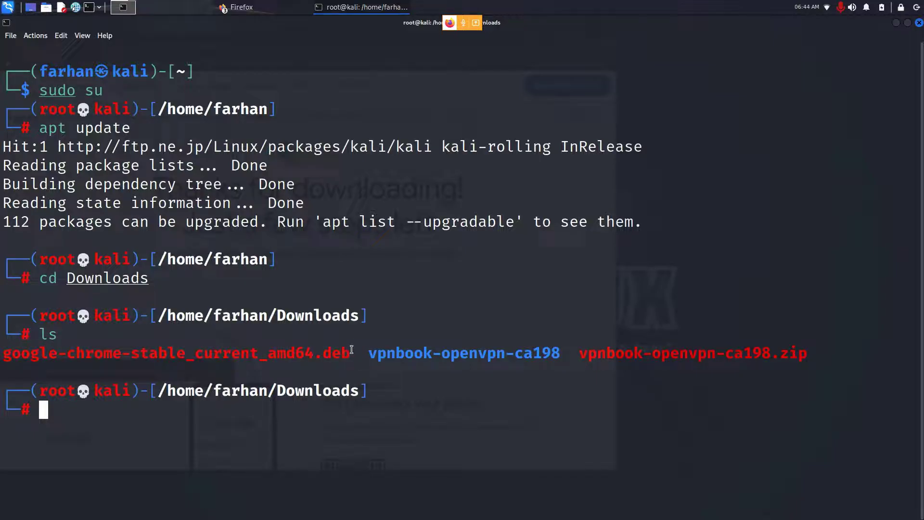
left_click_drag(352, 350, 2, 353)
left_click(221, 444)
type("chm")
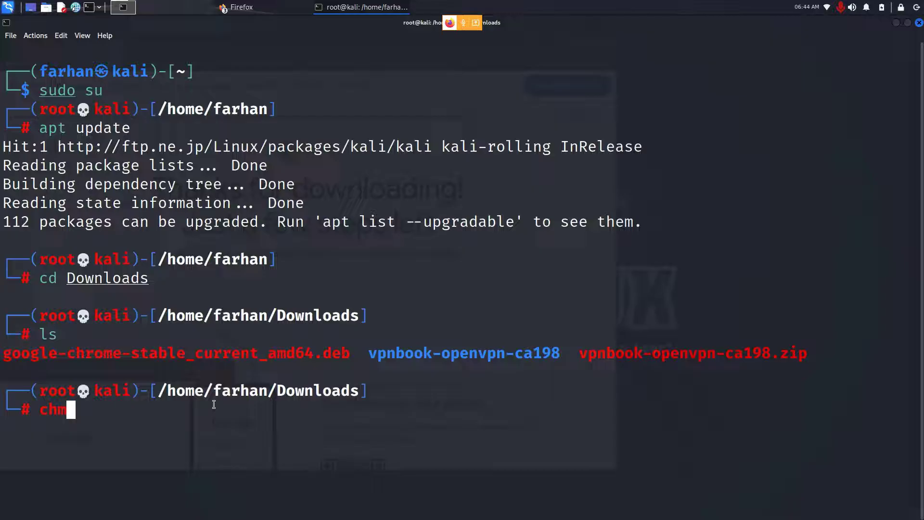
type("od +x ")
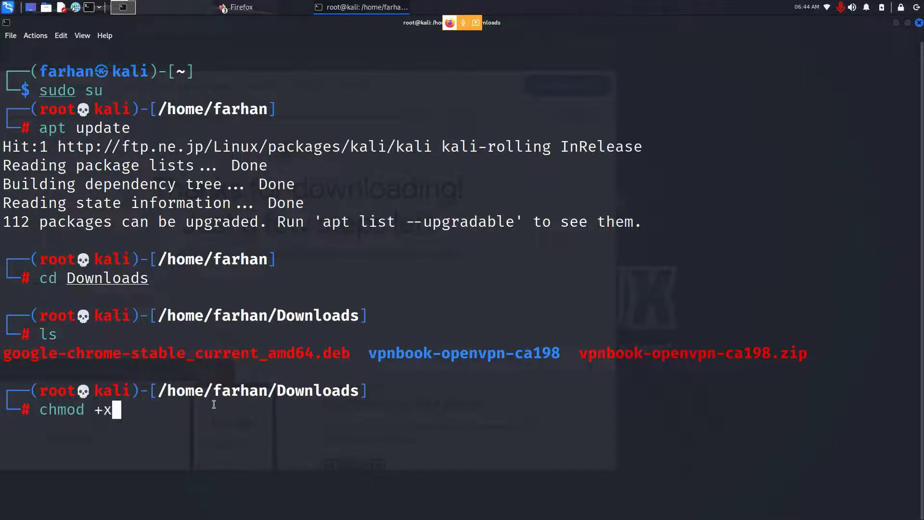
type("goo")
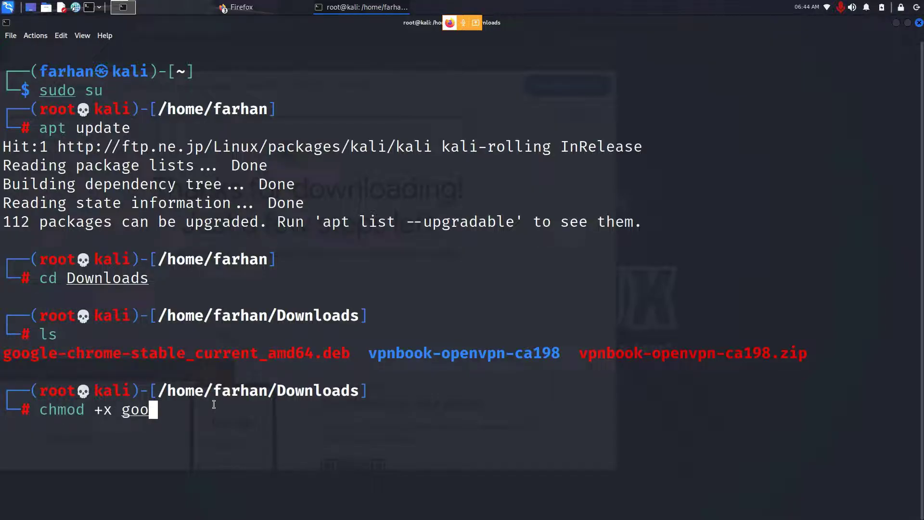
- Make google-chrome-stable_current_amd64.deb executable with chmod +x
key("Tab")
key("Return")
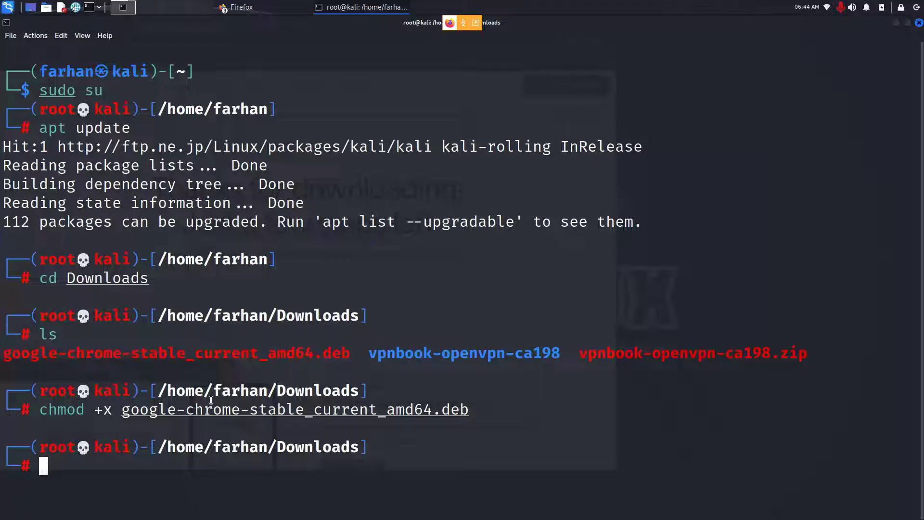
left_click_drag(34, 413, 436, 410)
left_click(131, 409)
left_click(347, 437)
type("clear")
- Clear the screen and paste the Chrome .deb file name into a dpkg -i command
key("Return")
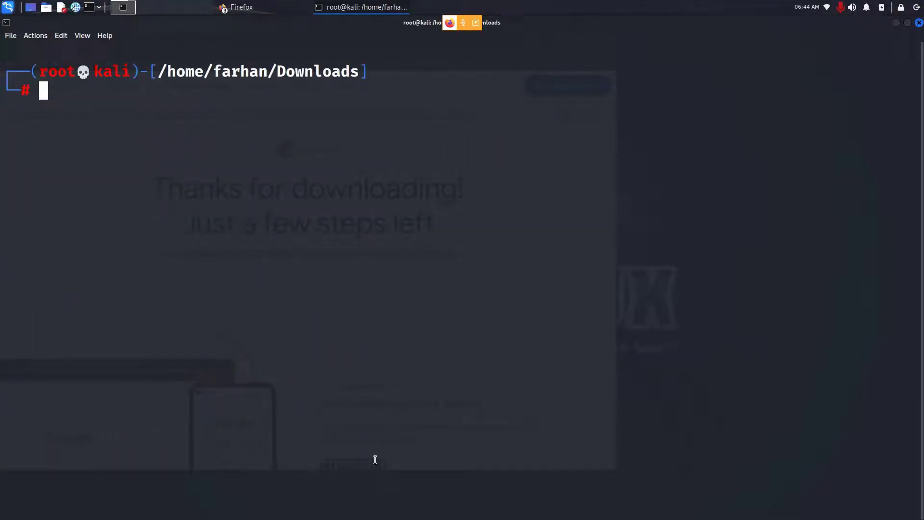
type("dpkg ")
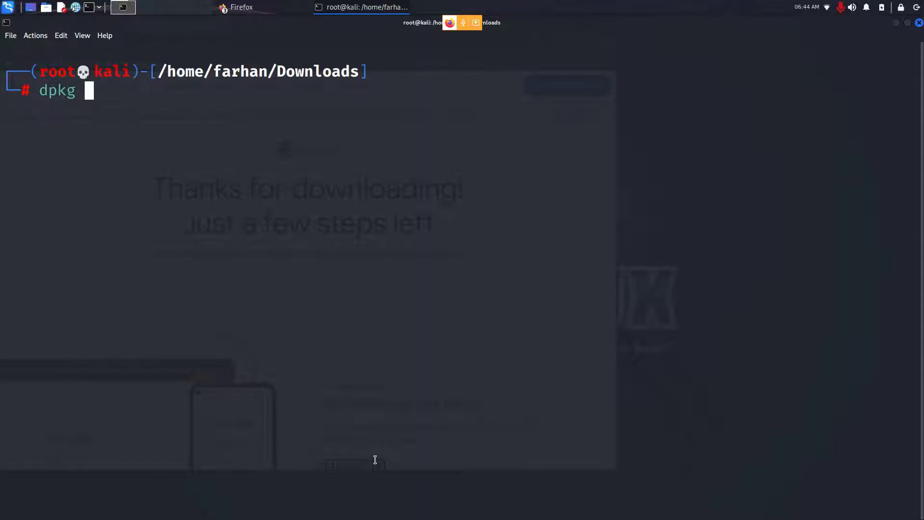
type("-i")
right_click(125, 103)
left_click(191, 137)
key("Left")
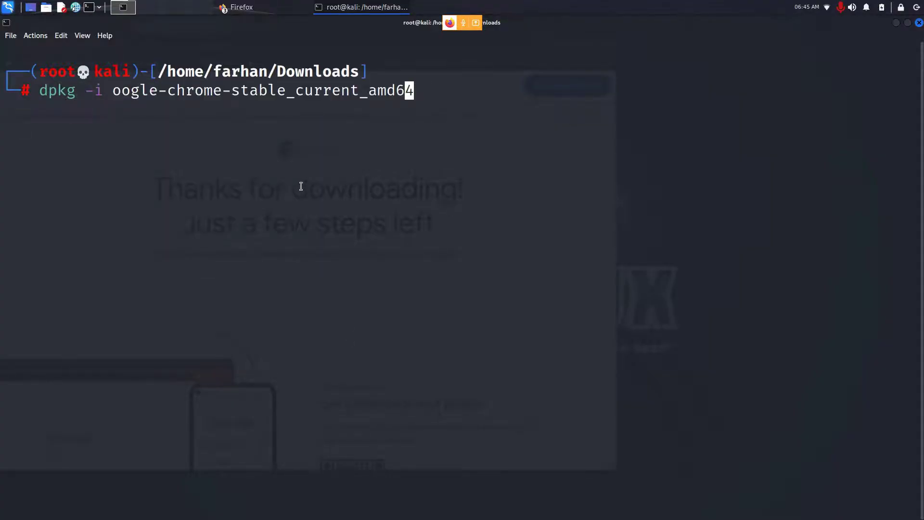
key("Left")
key("Right")
- Discard the misspelled install command and list Downloads again with ls
key("BackSpace")
key("BackSpace")
key("BackSpace")
key("BackSpace")
key("BackSpace")
key("BackSpace")
key("BackSpace")
key("BackSpace")
key("BackSpace")
key("BackSpace")
key("ctrl+u")
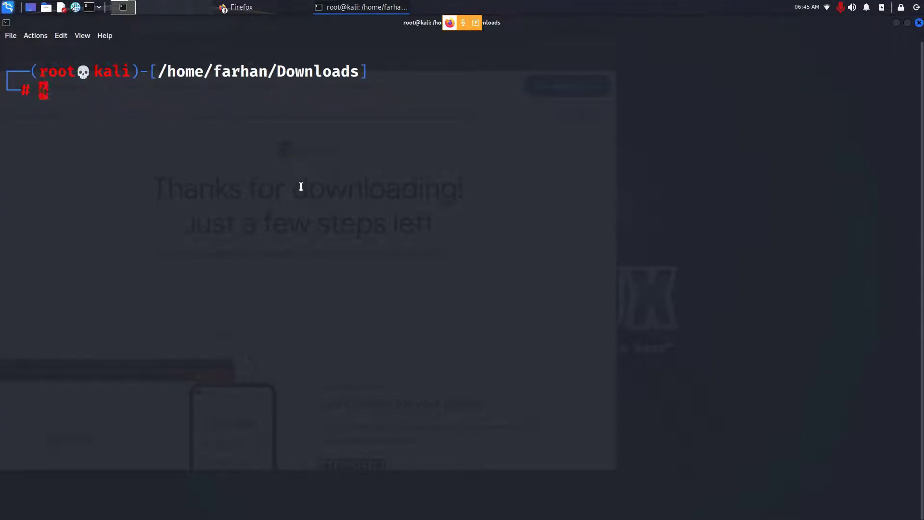
type("ls")
key("Return")
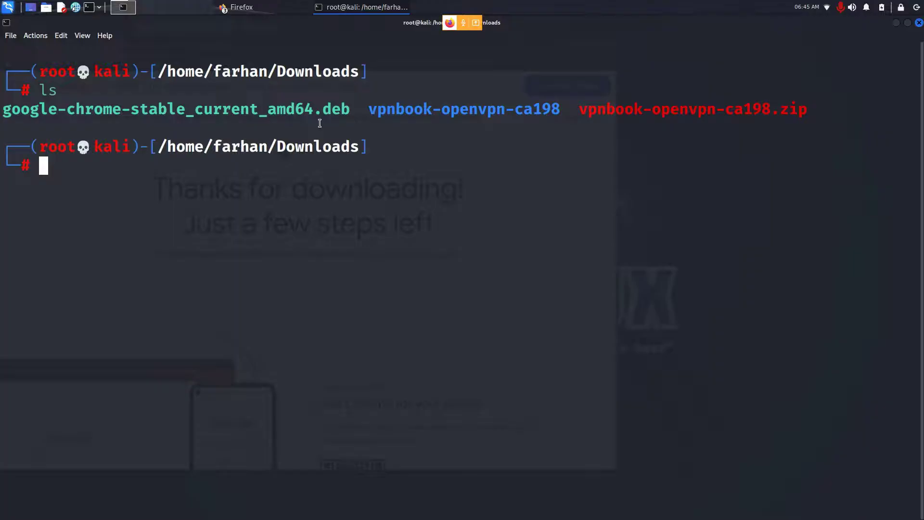
- Copy the google-chrome-stable_current_amd64.deb file name from the listing
left_click_drag(346, 109, 3, 109)
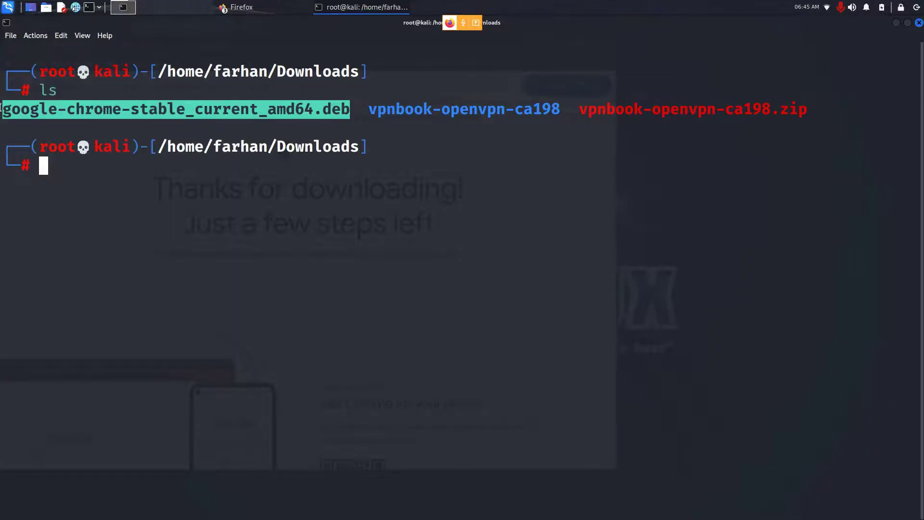
right_click(6, 110)
left_click(43, 114)
left_click(365, 288)
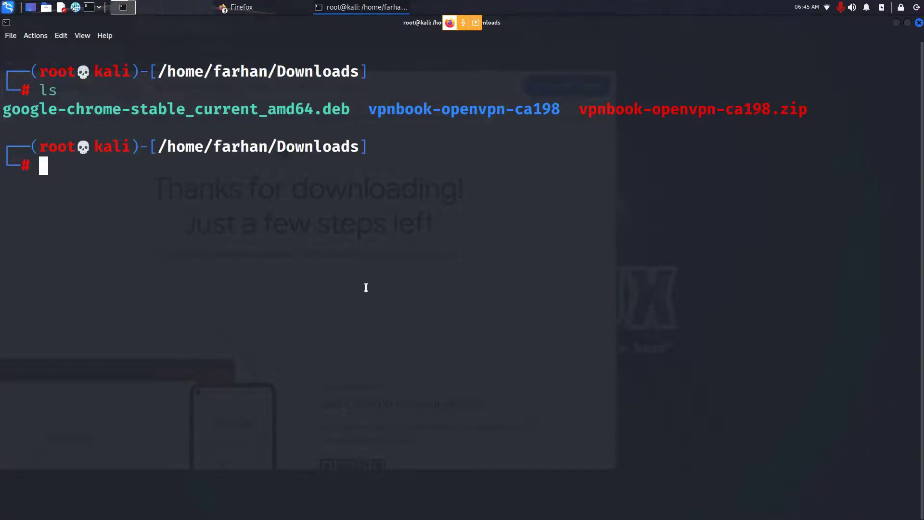
type("dp")
type("kg ")
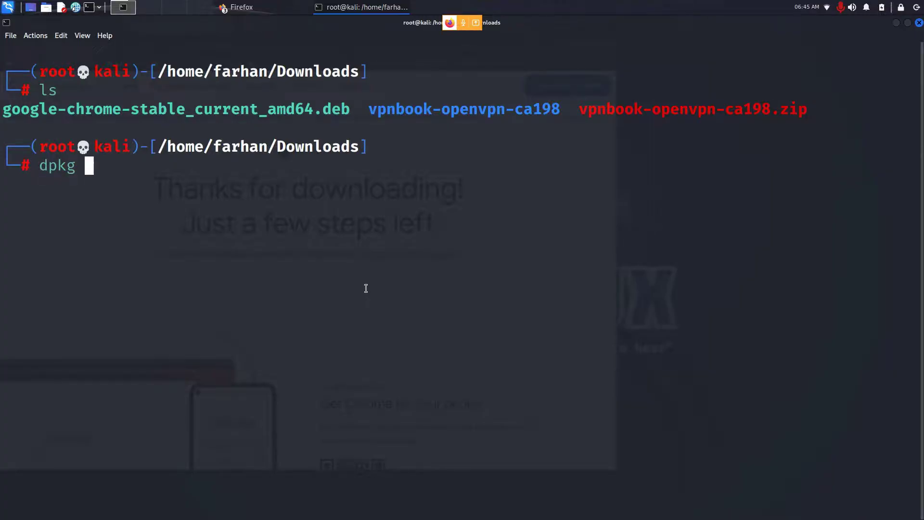
type("-i")
- Run dpkg -i on the pasted Chrome .deb, which fails on missing libu2f-udev
right_click(190, 161)
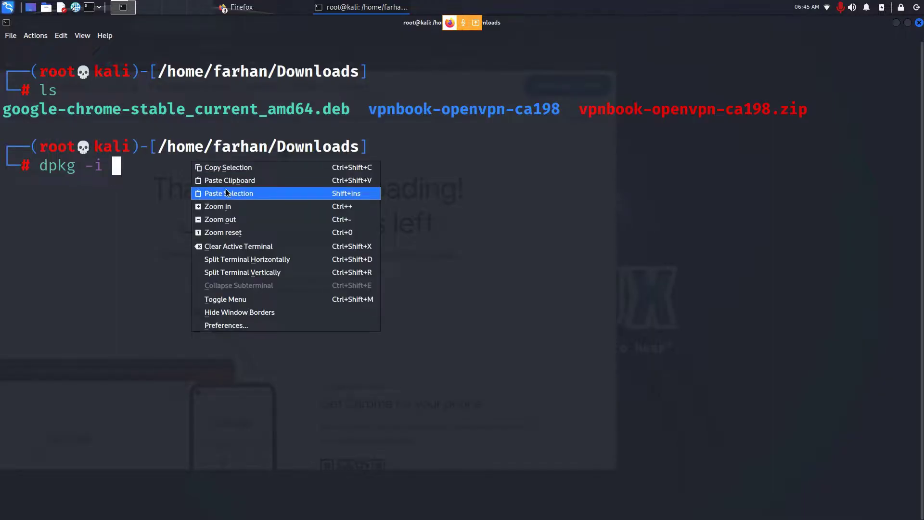
left_click(239, 192)
key("Return")
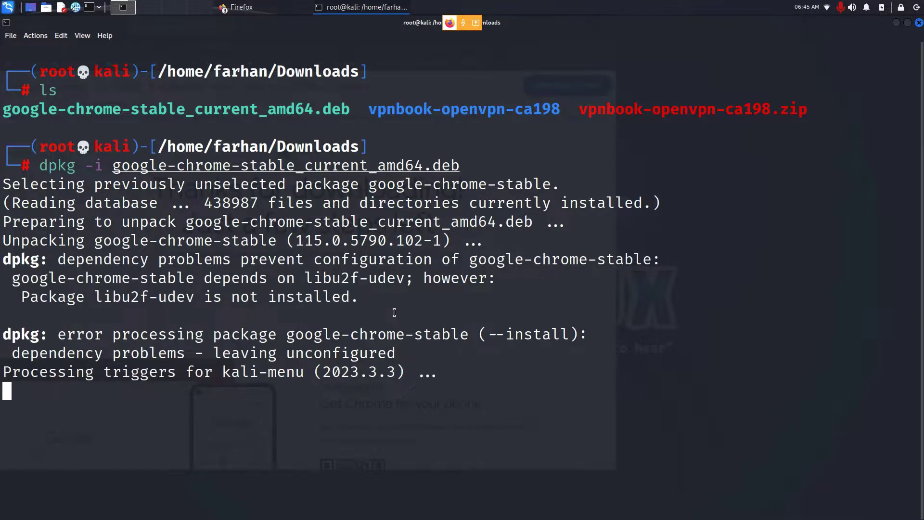
key("Down")
key("Down")
key("Down")
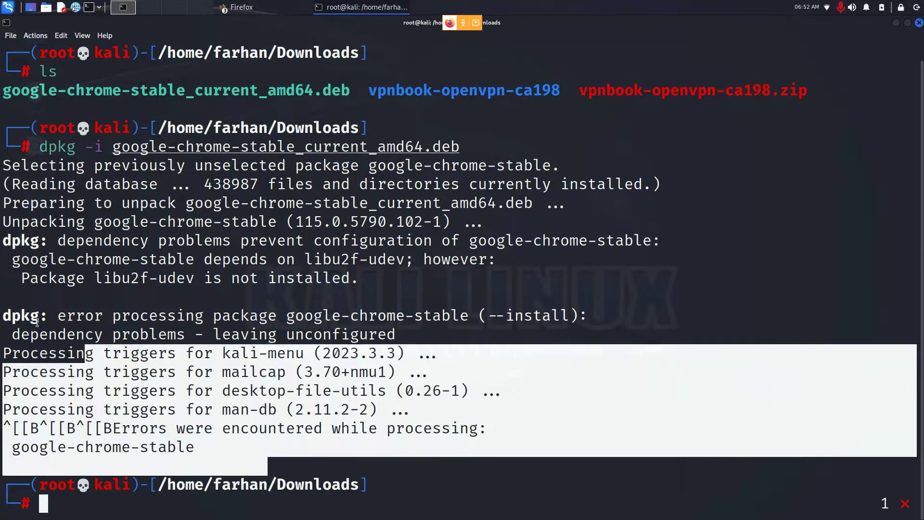
left_click_drag(266, 471, 17, 211)
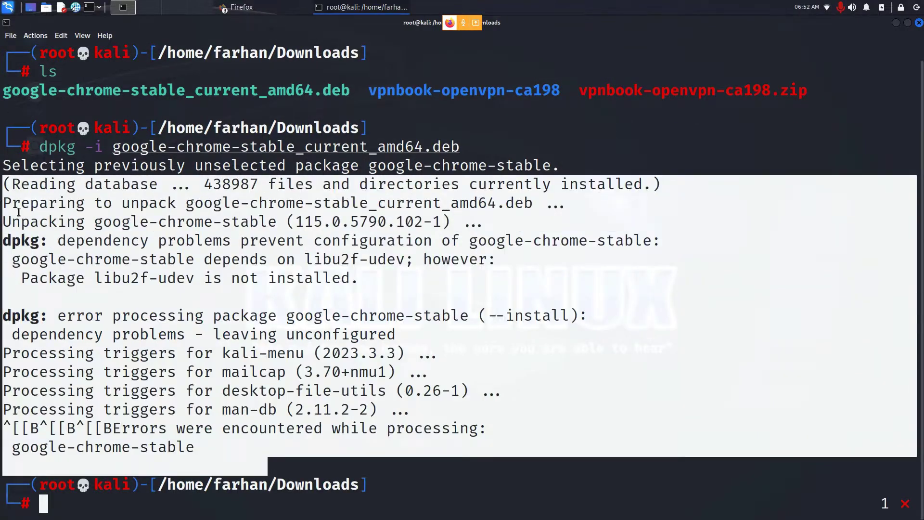
- Search the Kali menu for 'google chrome' and launch Google Chrome
left_click(8, 7)
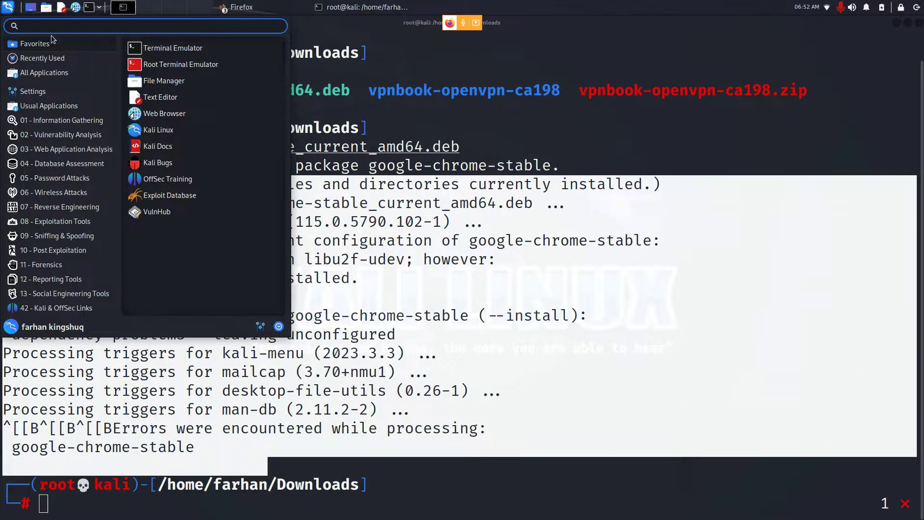
type("google ")
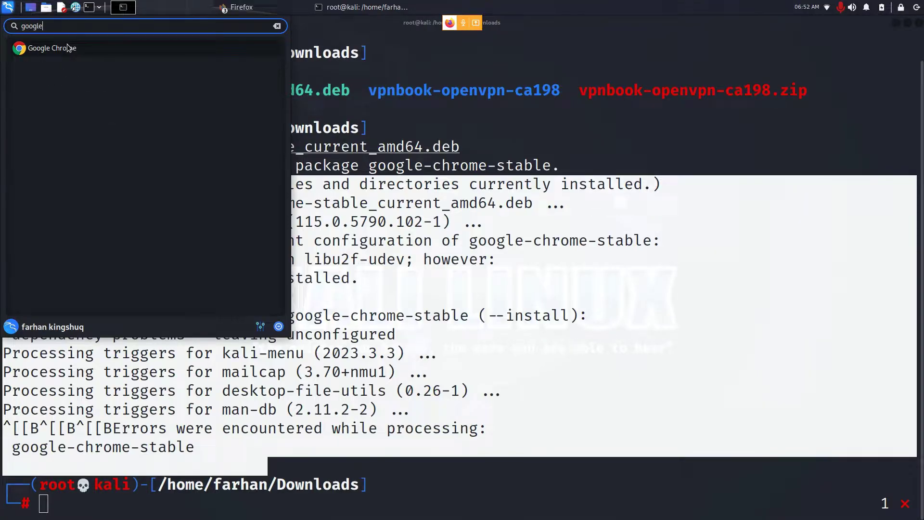
type("chrome")
left_click(71, 55)
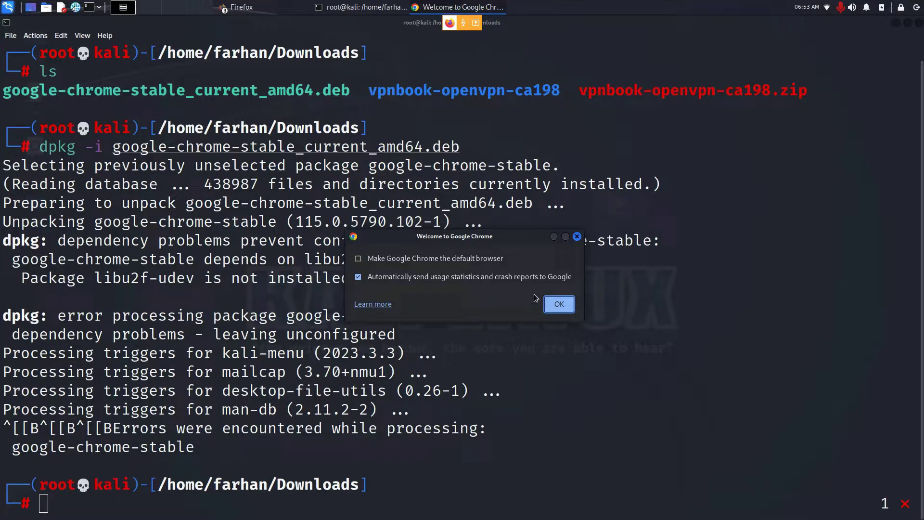
- Accept Chrome's first-run dialog and select the welcome page's address bar
left_click(560, 304)
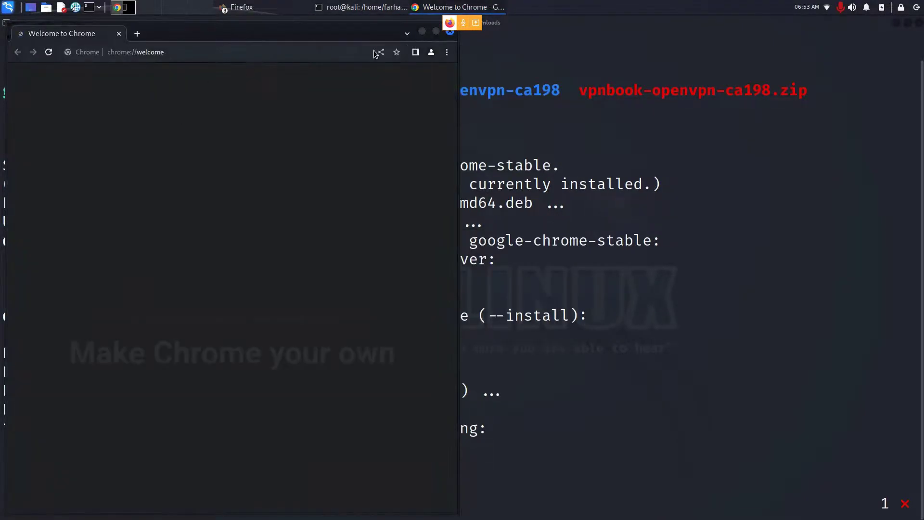
left_click(238, 42)
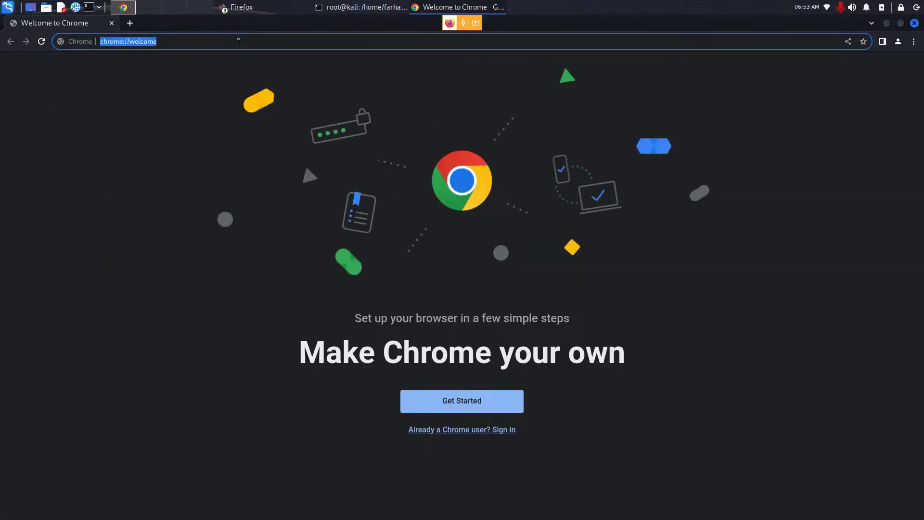
type("google.com")
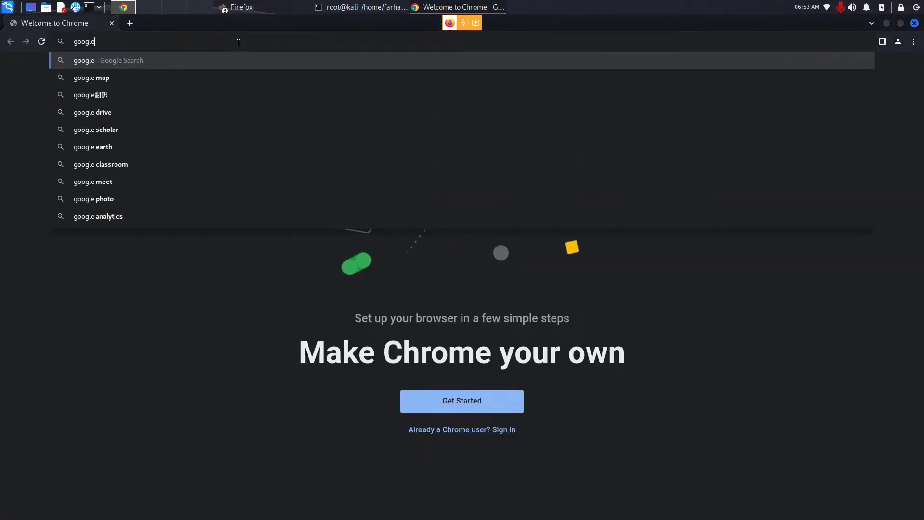